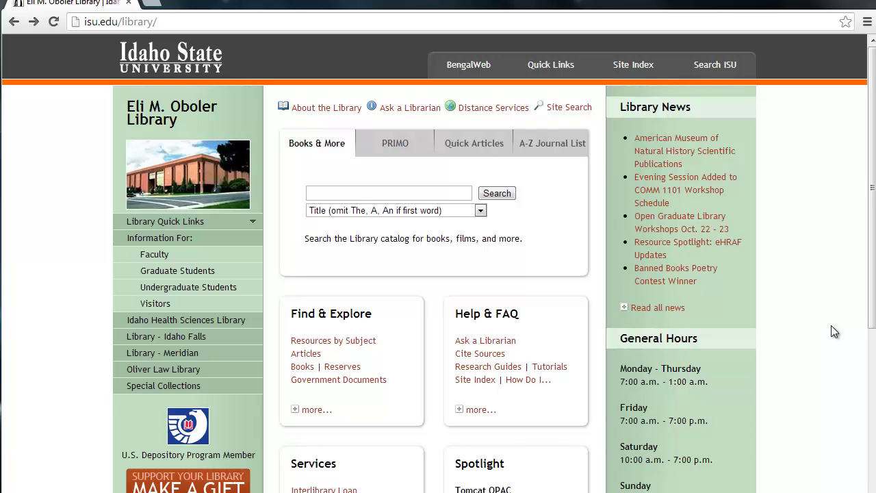
Expand Library Quick Links and bring the Interlibrary Loan Request Form link into view.
click(207, 222)
scroll(185, 260, down, 2)
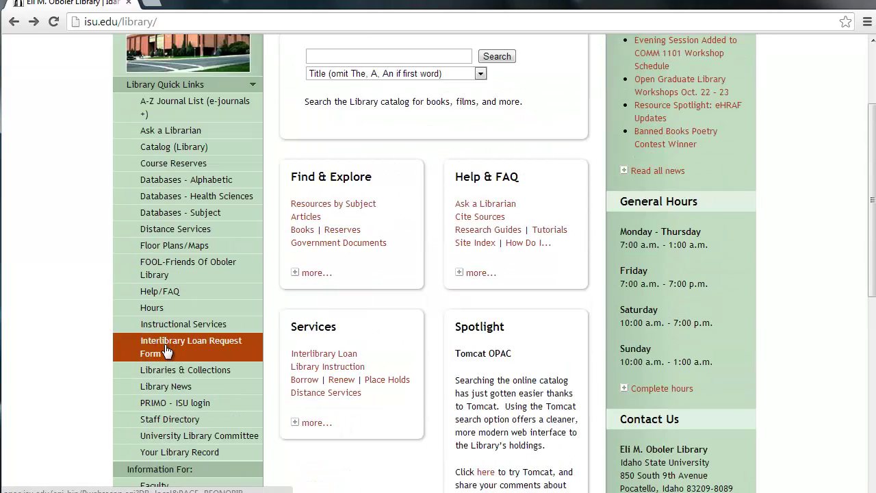
Log in with the patron's ISU ID and last name, then choose 'Borrow a Book from another library'.
click(165, 349)
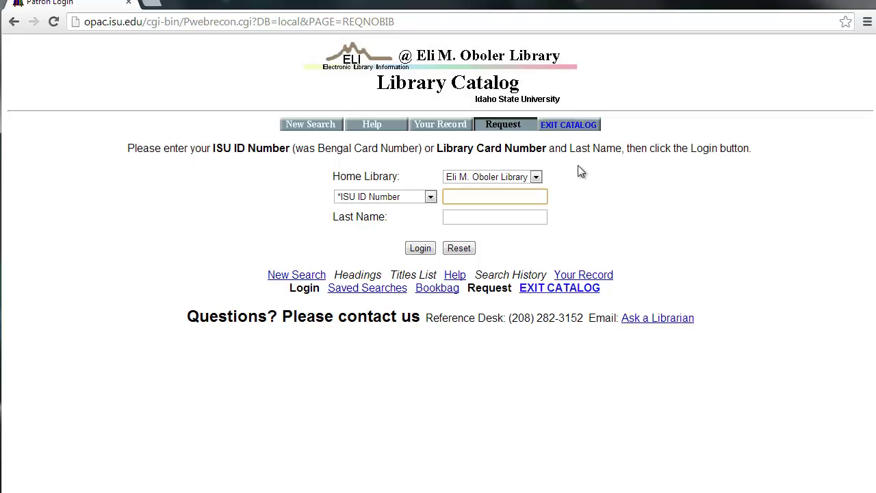
text(••••••)
key(Tab)
text(montgomery)
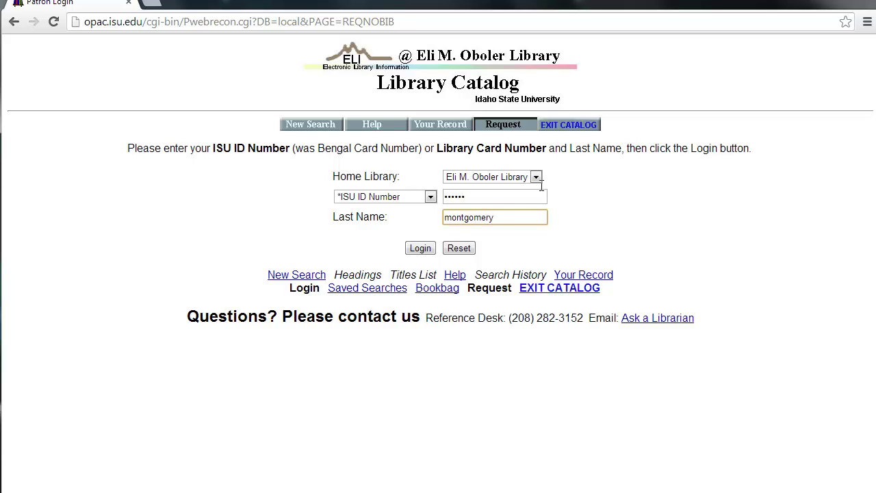
click(419, 249)
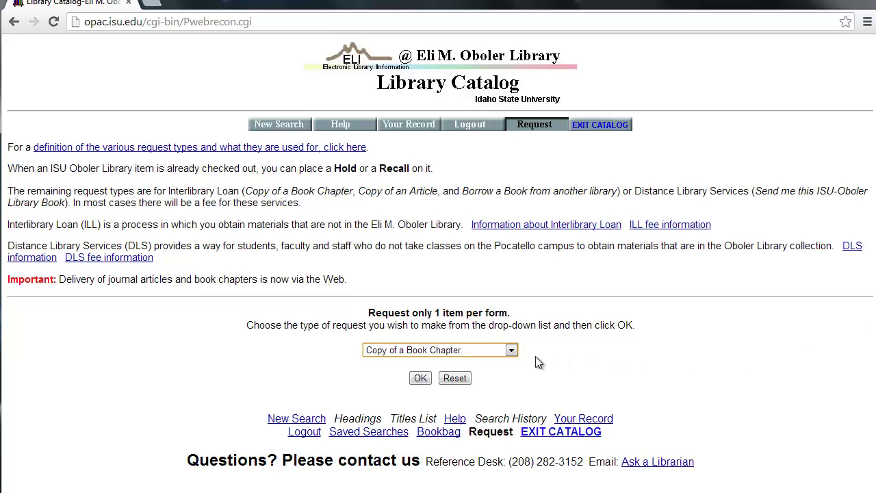
click(512, 350)
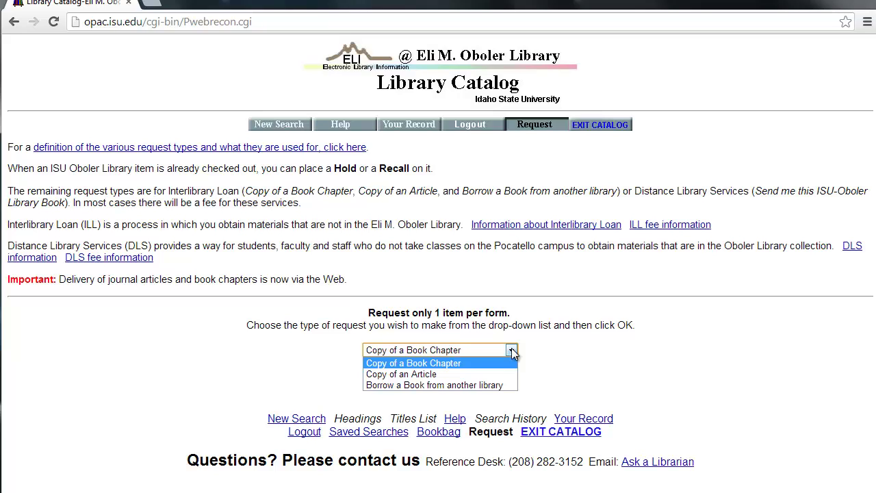
click(465, 386)
click(421, 379)
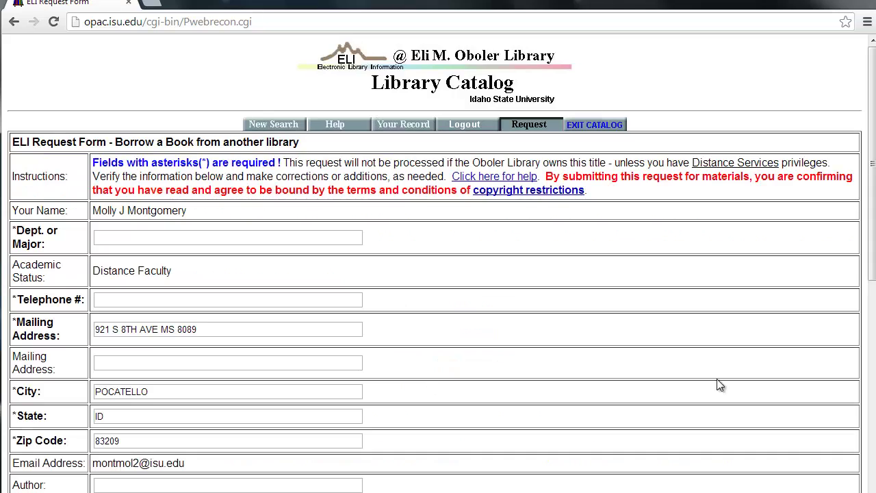
scroll(657, 356, down, 4)
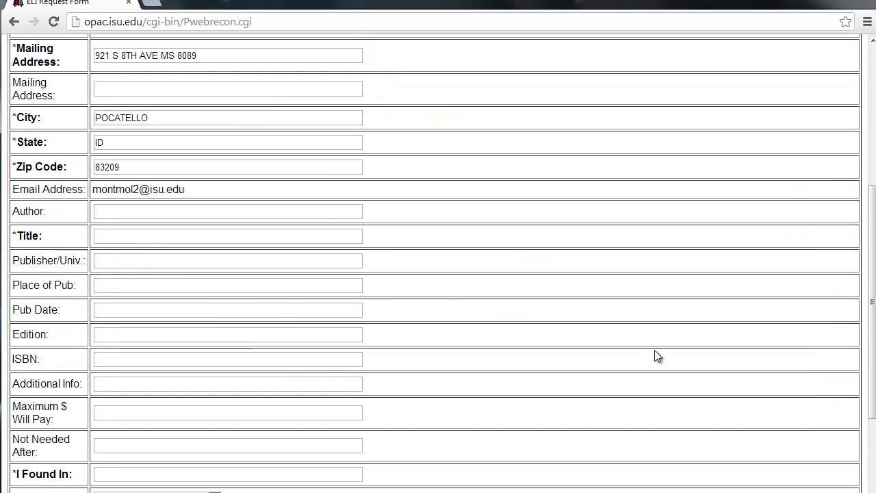
scroll(654, 356, up, 4)
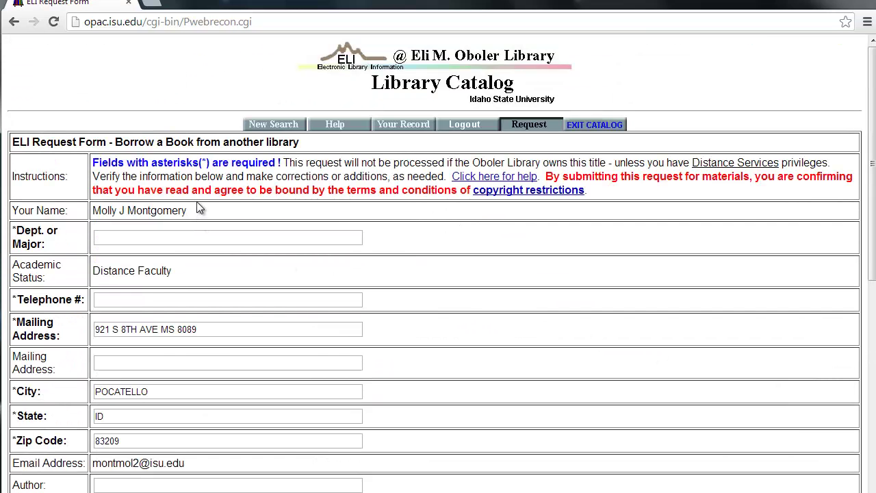
scroll(200, 212, down, 1)
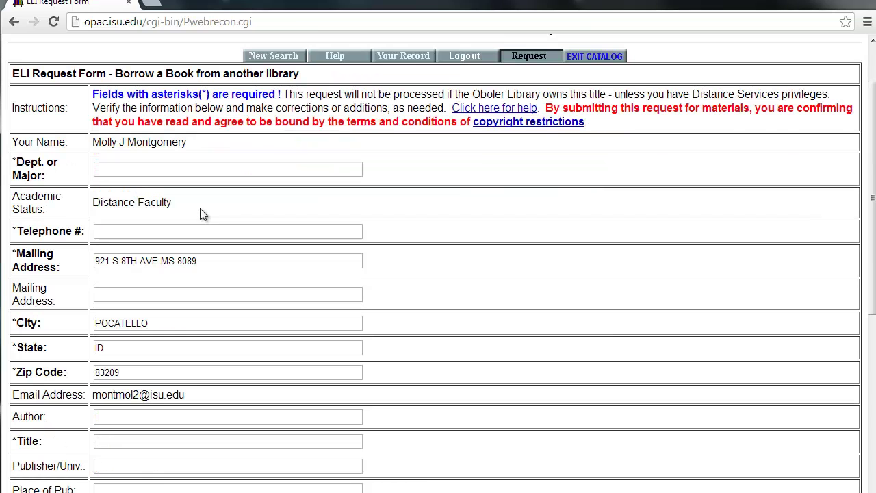
click(207, 261)
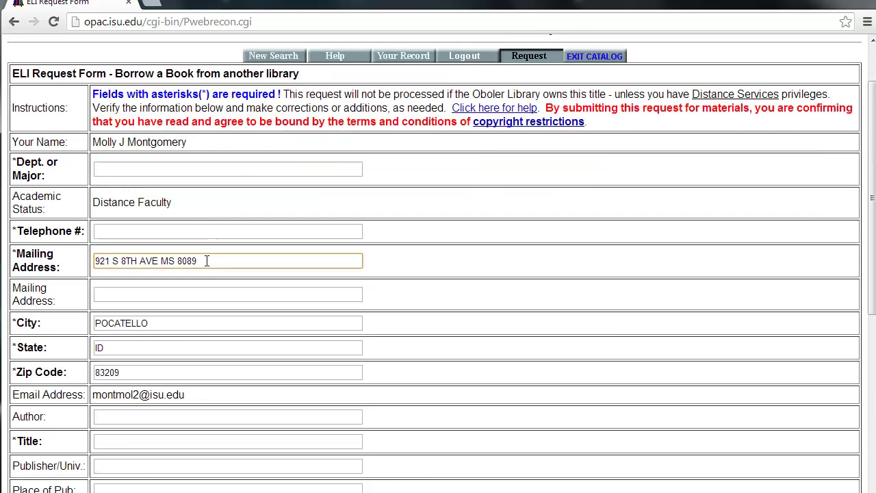
drag(211, 261, 159, 261)
click(212, 261)
click(143, 230)
scroll(243, 225, down, 1)
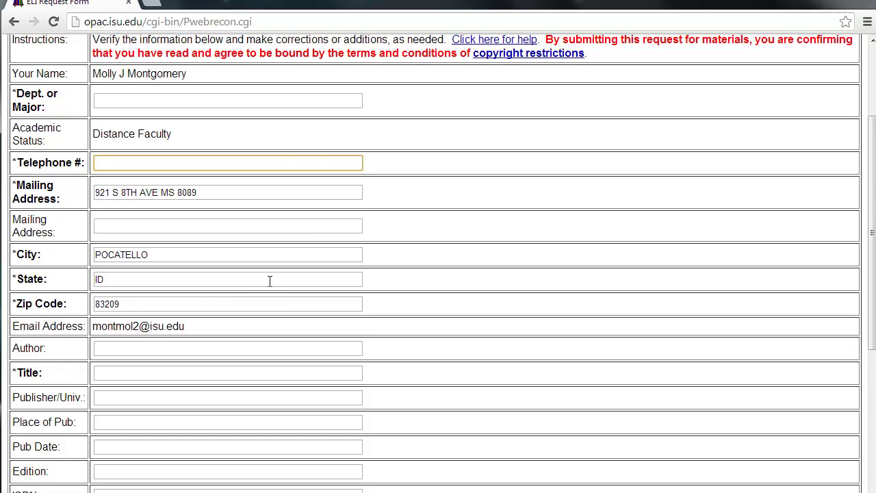
scroll(270, 281, down, 2)
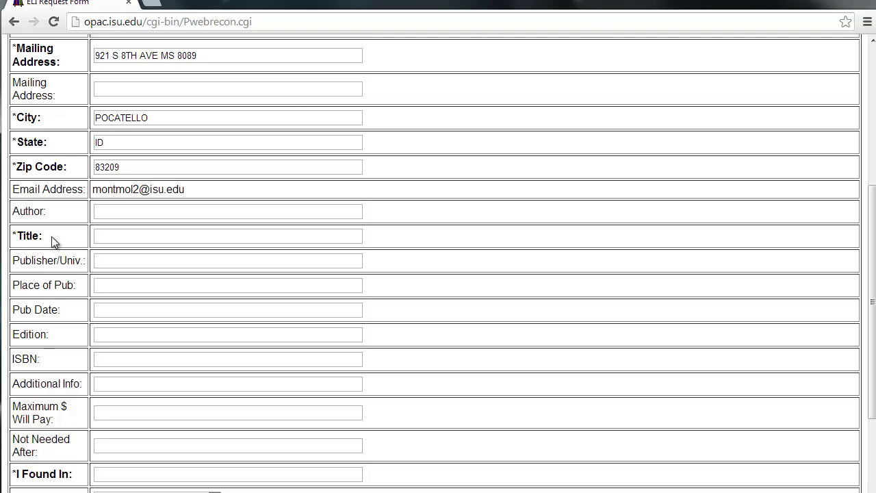
click(111, 231)
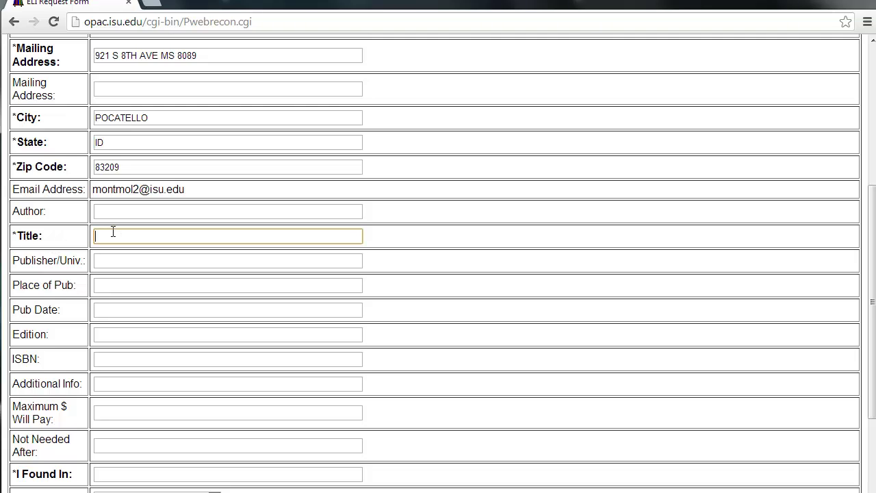
scroll(113, 231, down, 1)
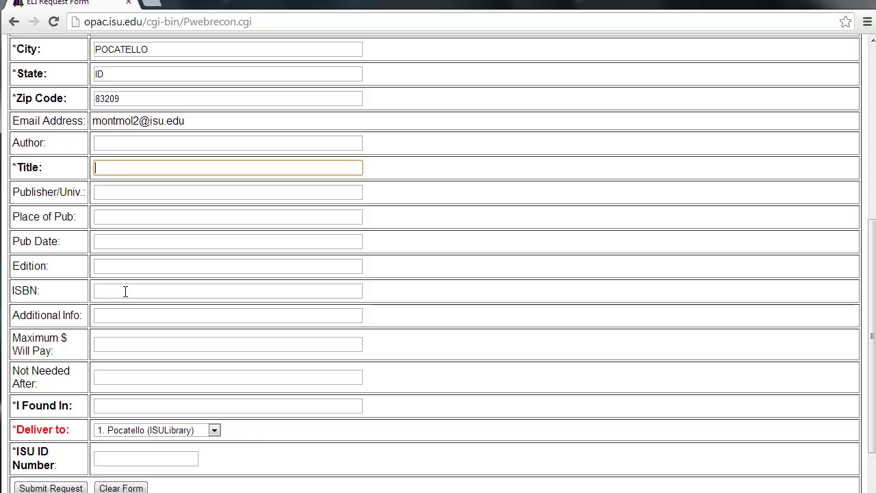
scroll(140, 291, down, 1)
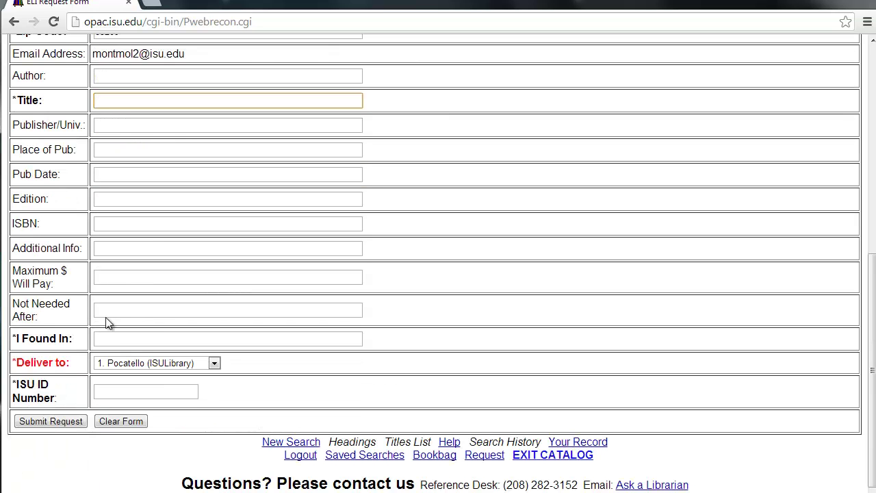
click(111, 338)
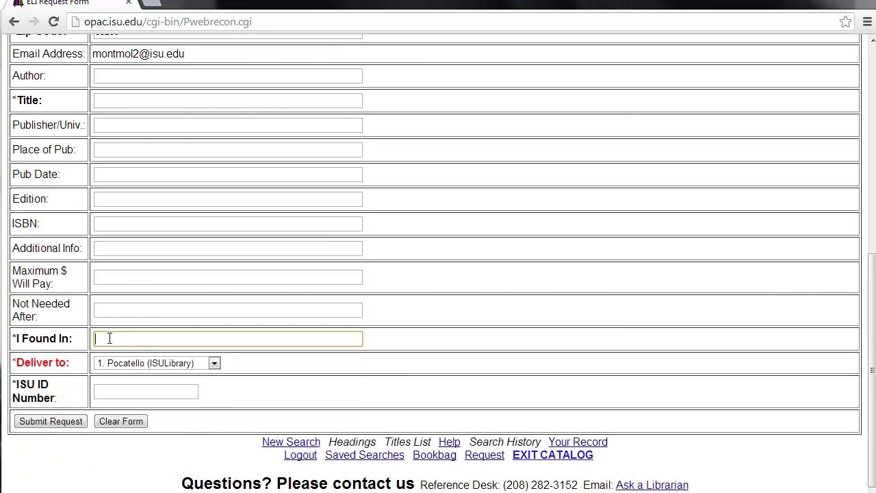
click(53, 3)
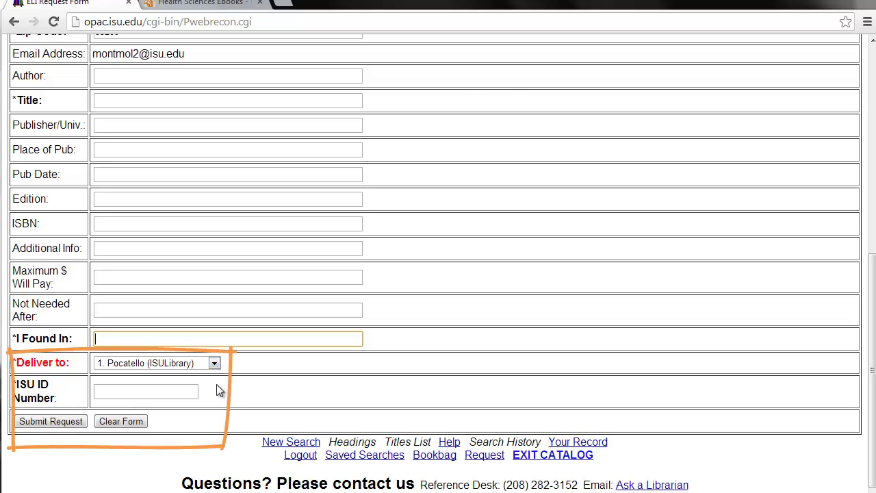
Leave delivery at Pocatello and return to the top of the unsubmitted borrow form.
click(216, 364)
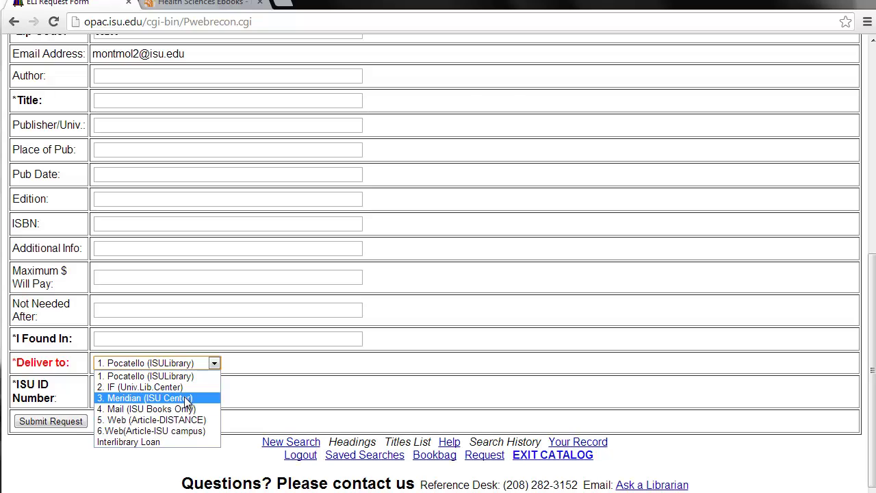
click(431, 360)
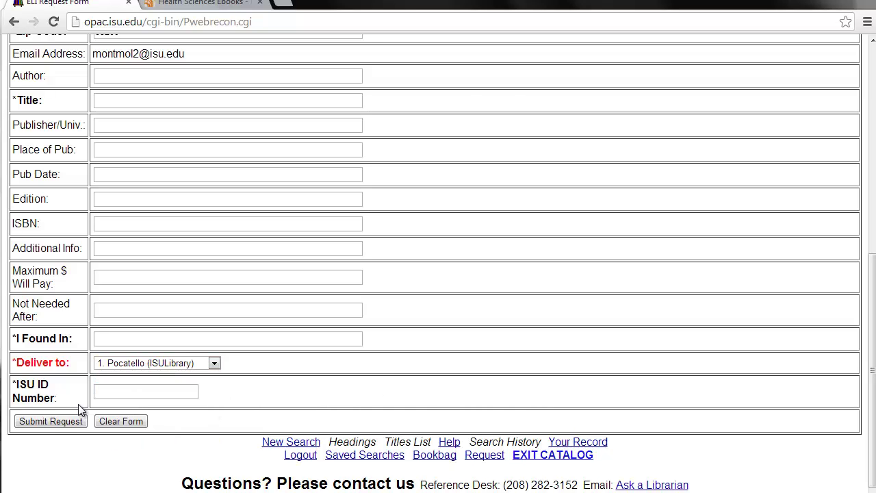
scroll(692, 411, up, 4)
scroll(693, 410, up, 1)
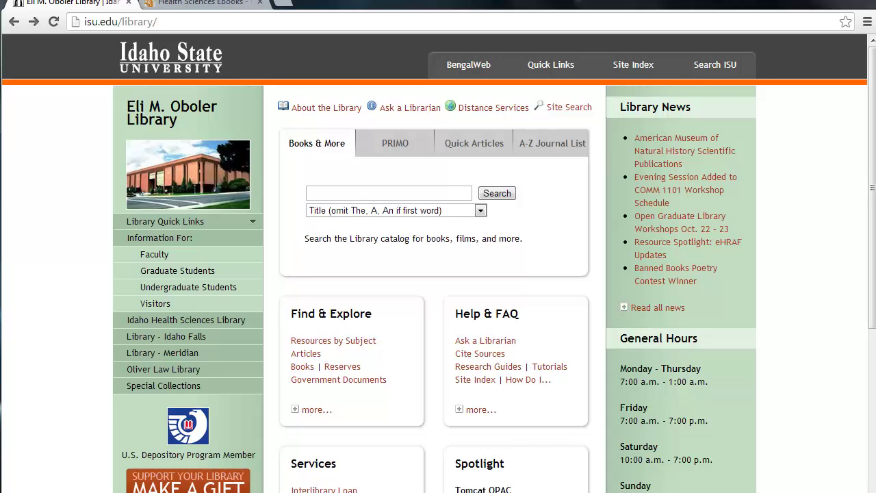
Search the catalog by typing 'cy' and running the suggested 'cyber kids' title search.
click(405, 197)
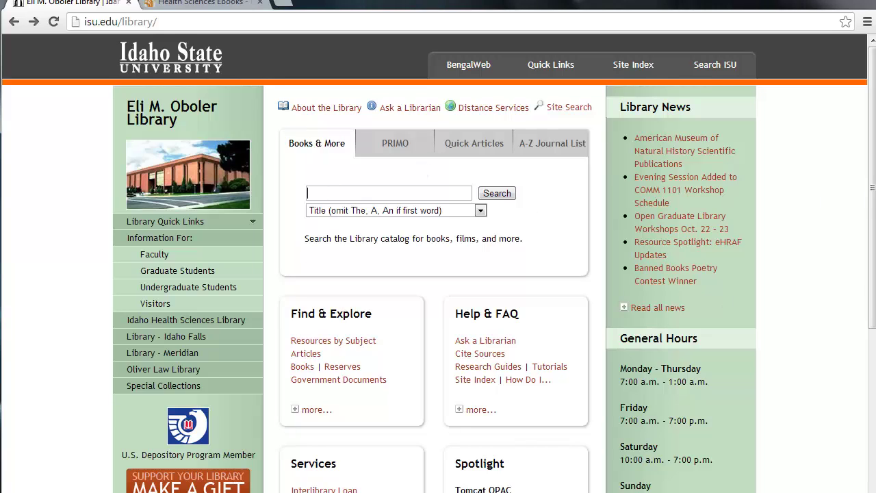
text(cy)
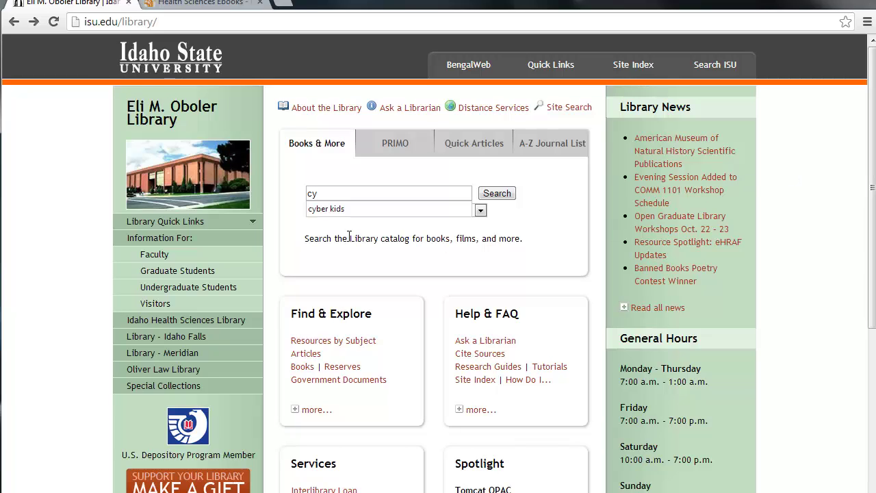
click(342, 208)
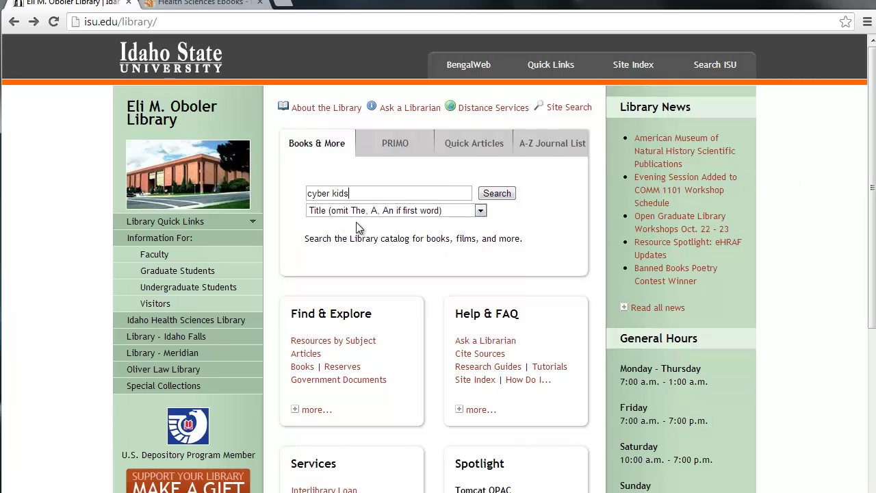
click(497, 193)
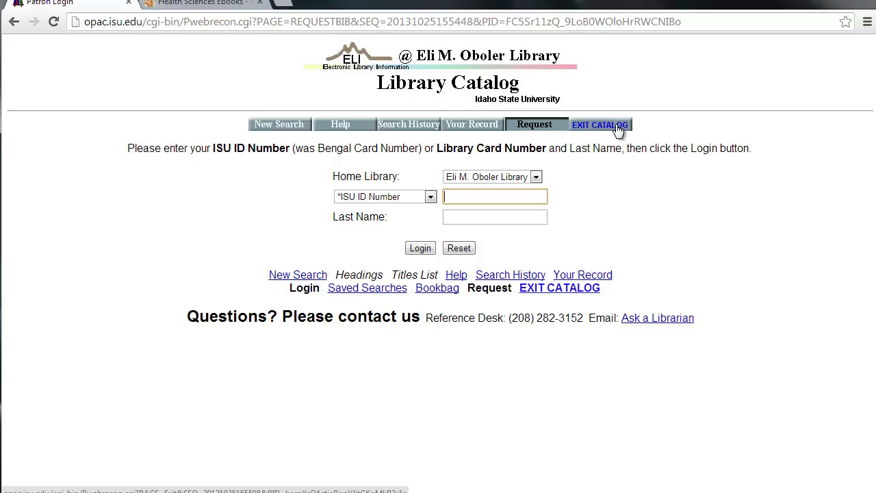
Log in with the patron's ISU ID and last name and choose 'Send/Get me this ISU-Oboler Library Book'.
text(••••••)
key(Tab)
text(montgomery)
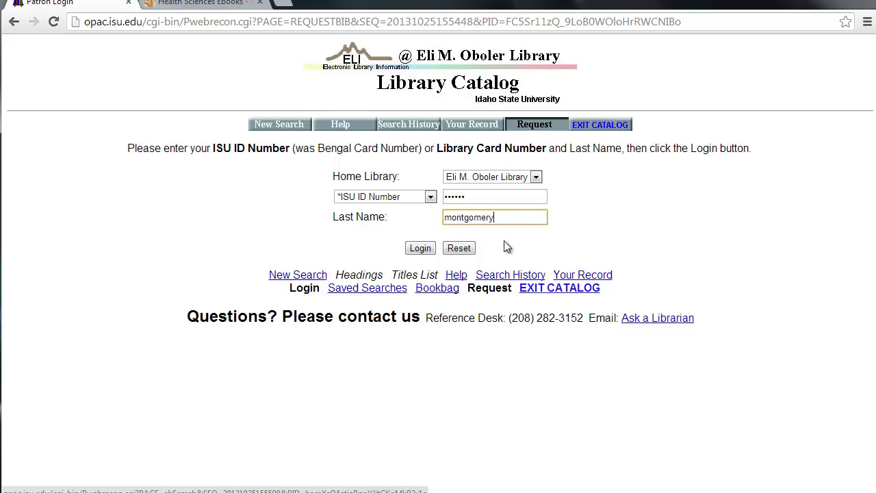
click(418, 249)
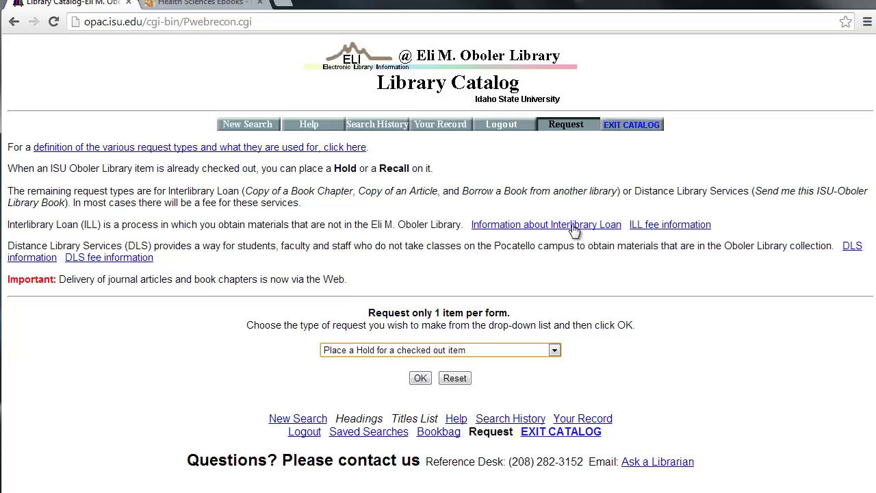
click(554, 351)
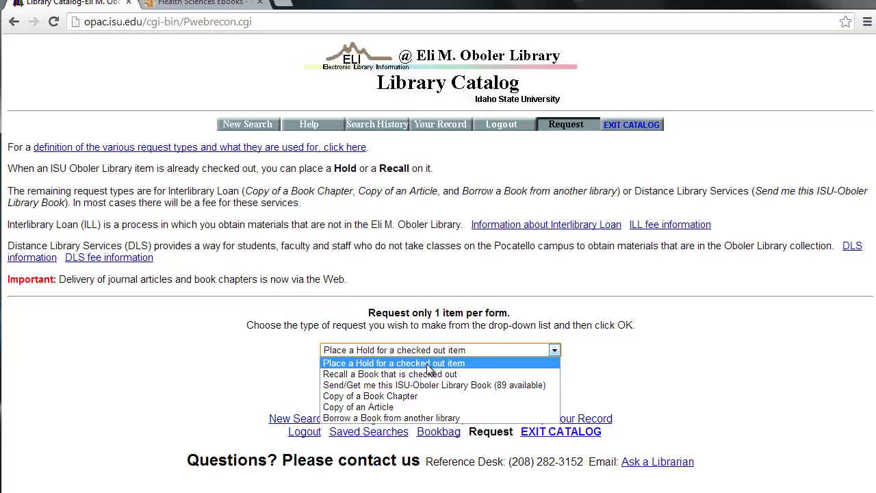
click(368, 386)
click(414, 379)
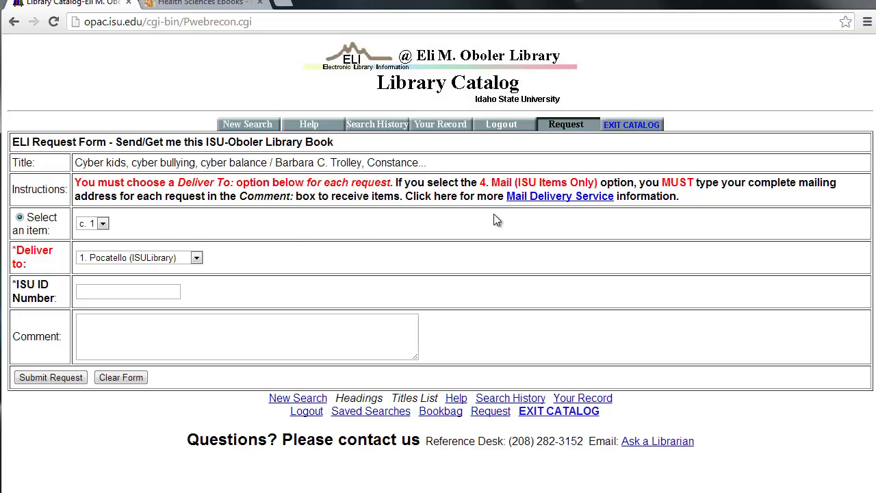
Keep copy c. 1 and change delivery from Mail to 3. Meridian (ISU Center).
click(104, 224)
click(107, 233)
click(196, 260)
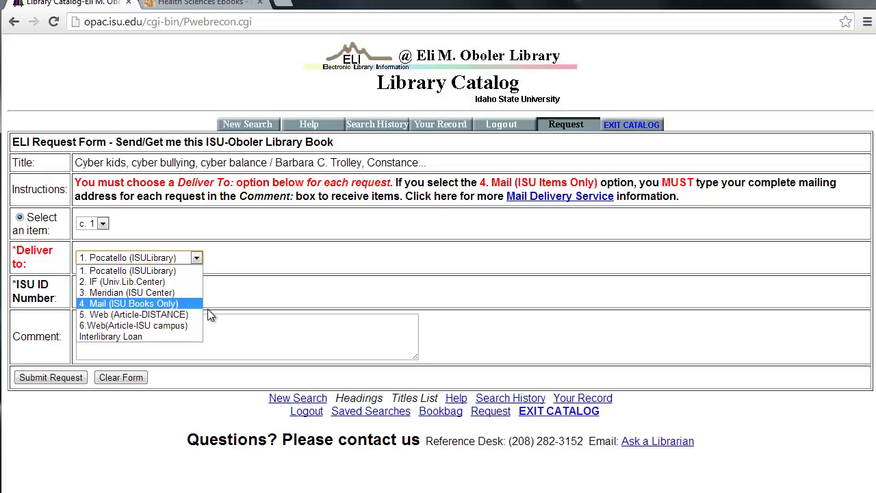
click(136, 310)
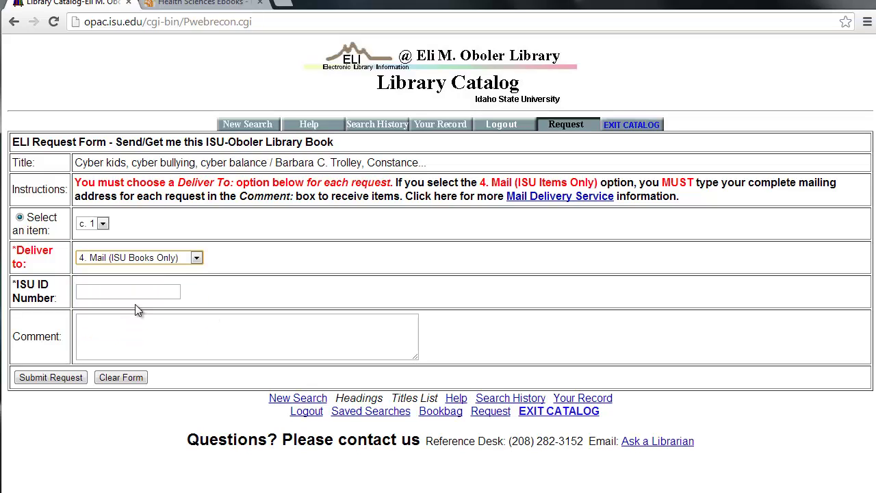
click(106, 337)
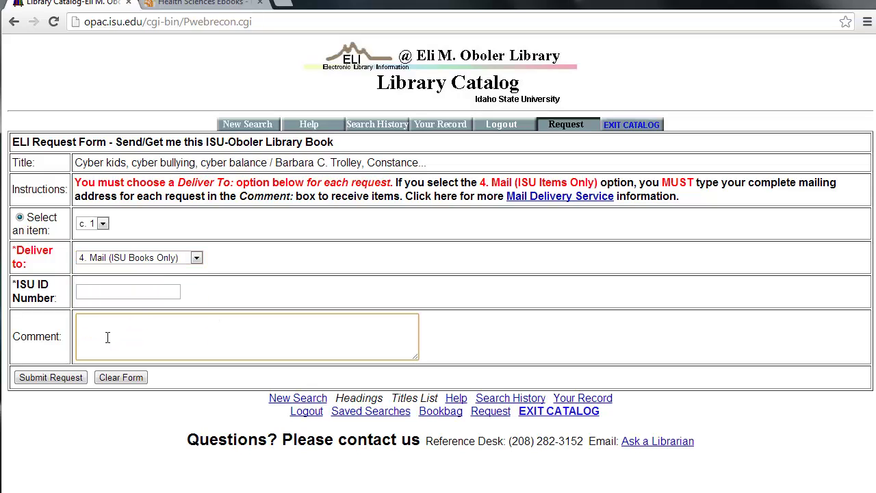
click(197, 257)
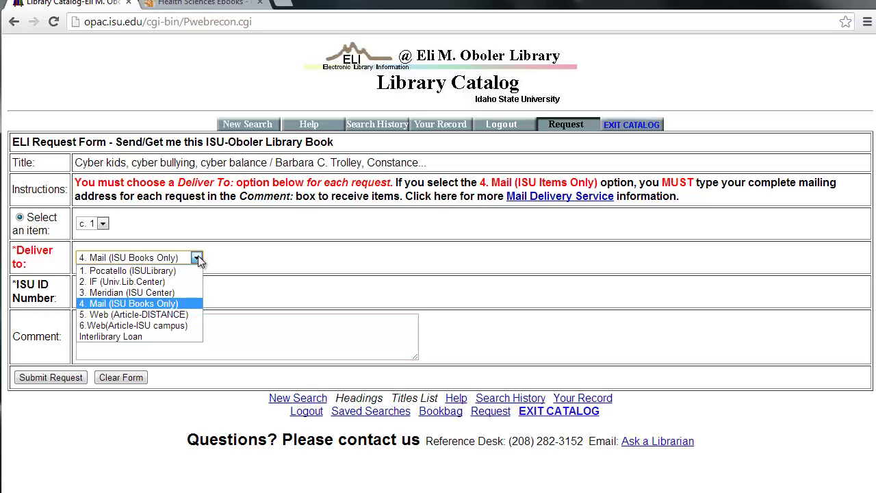
click(142, 292)
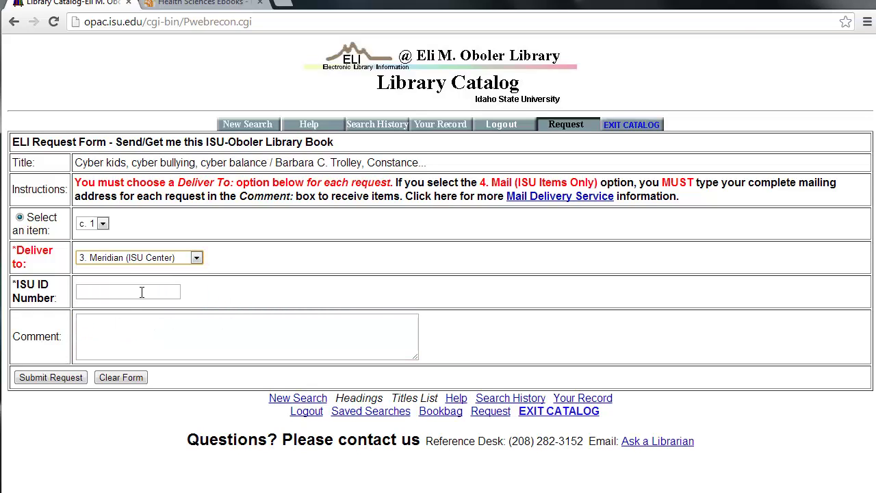
click(96, 293)
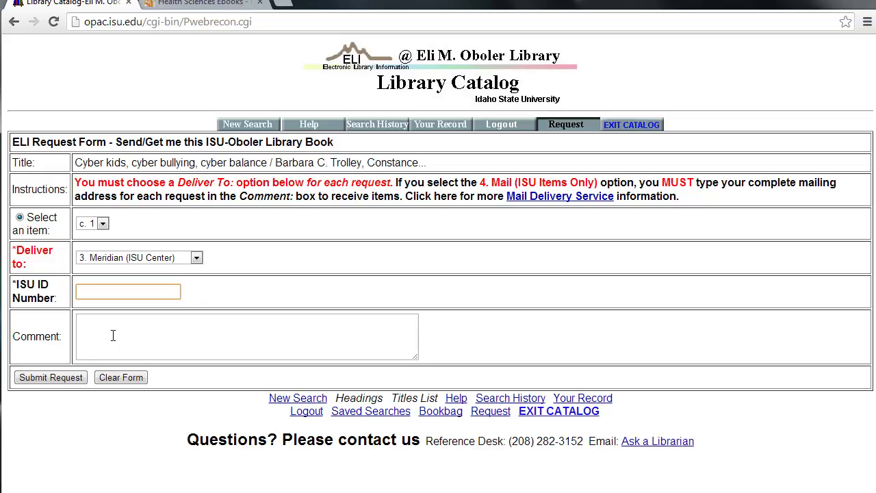